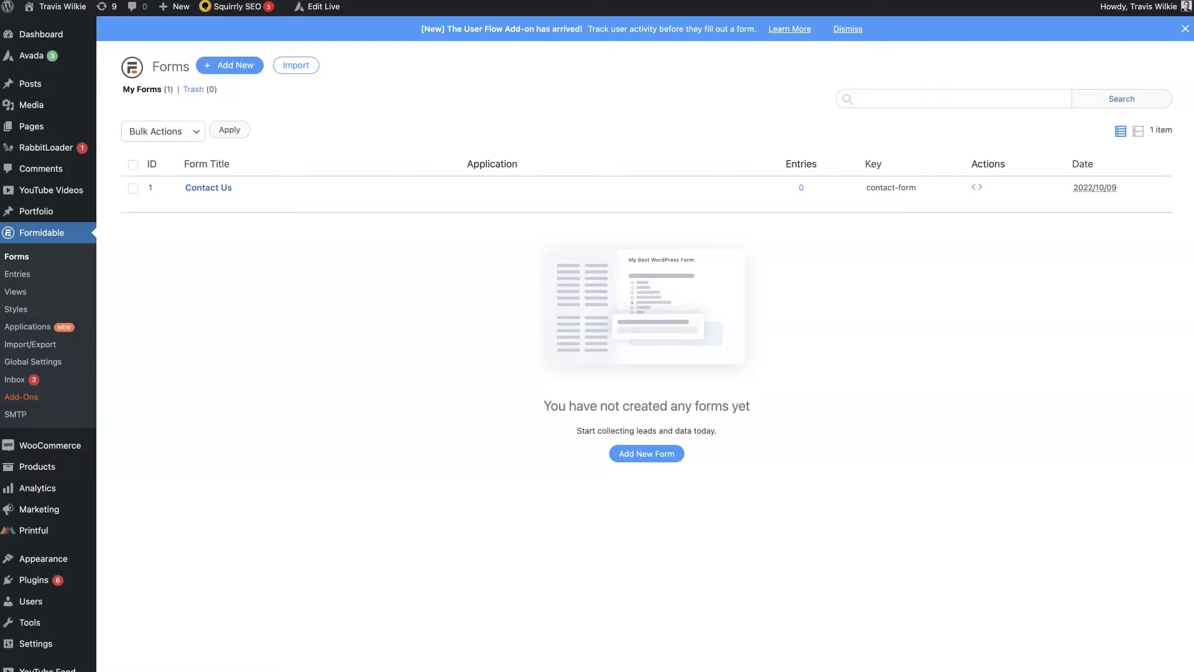
Scroll through the live contact form, then view the Akismet Anti-Spam settings with spam statistics.
click(961, 449)
right_click(971, 395)
click(919, 315)
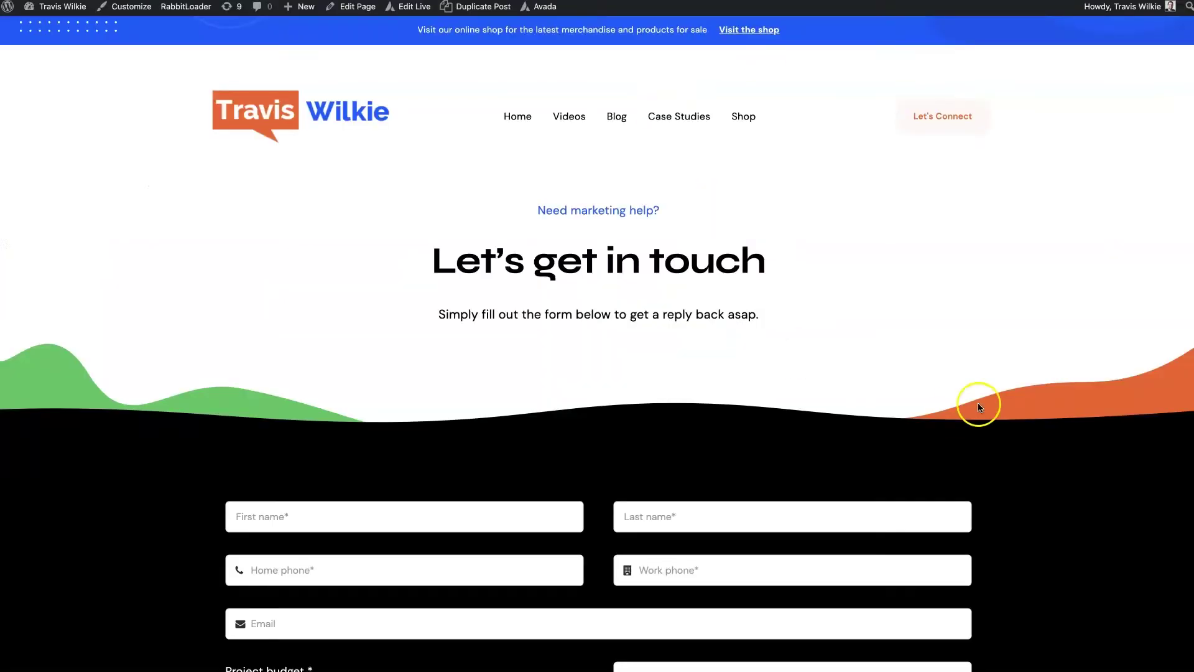
scroll(977, 402, down, 7)
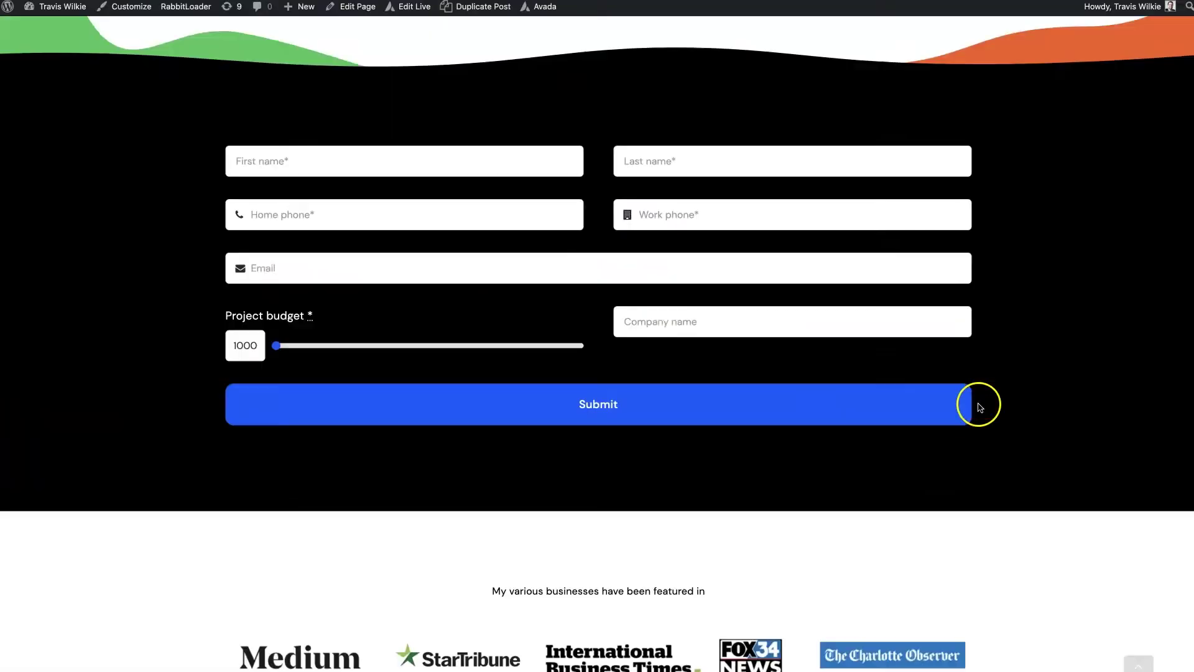
scroll(981, 401, up, 3)
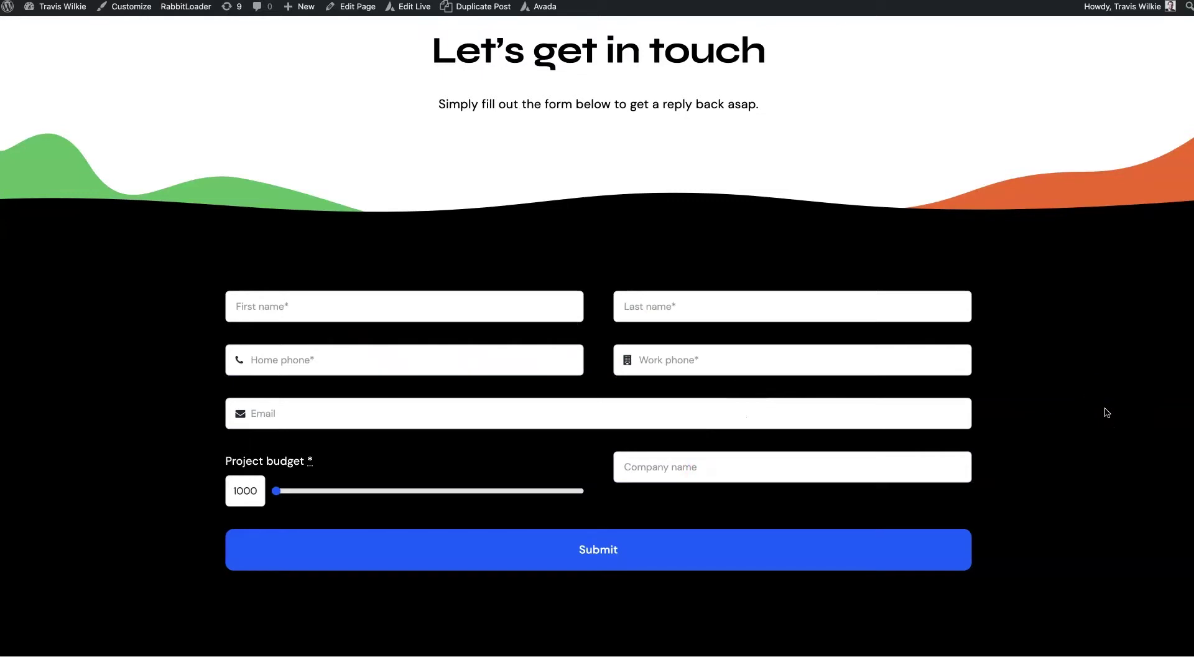
scroll(1107, 412, up, 1)
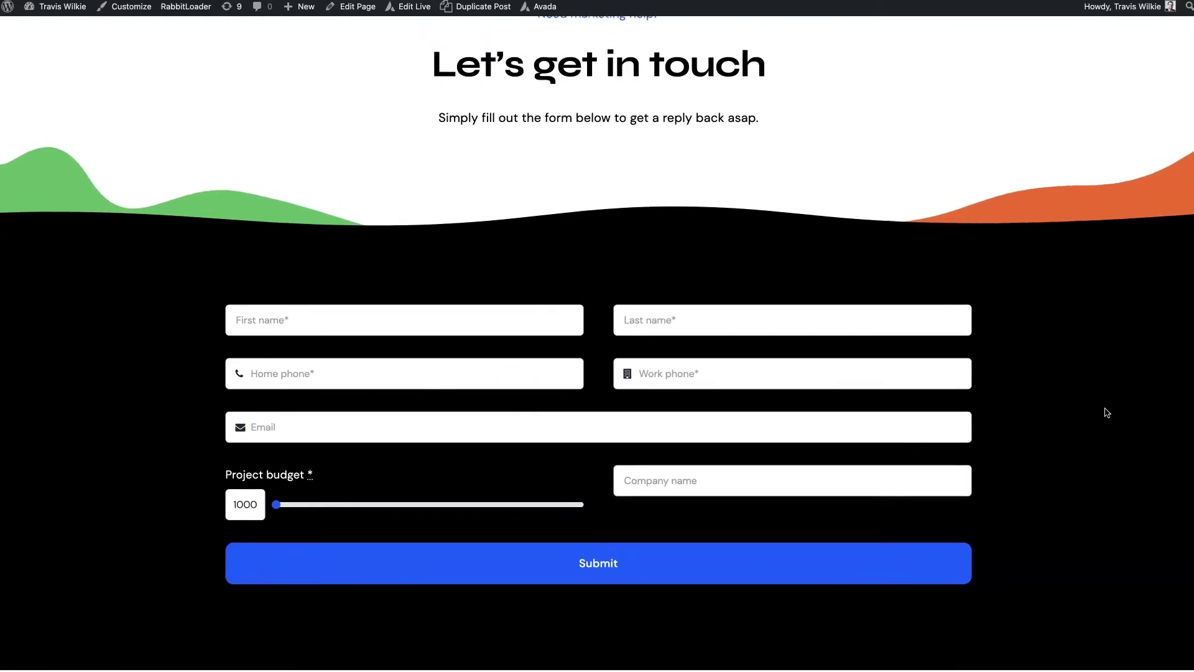
scroll(1107, 410, down, 1)
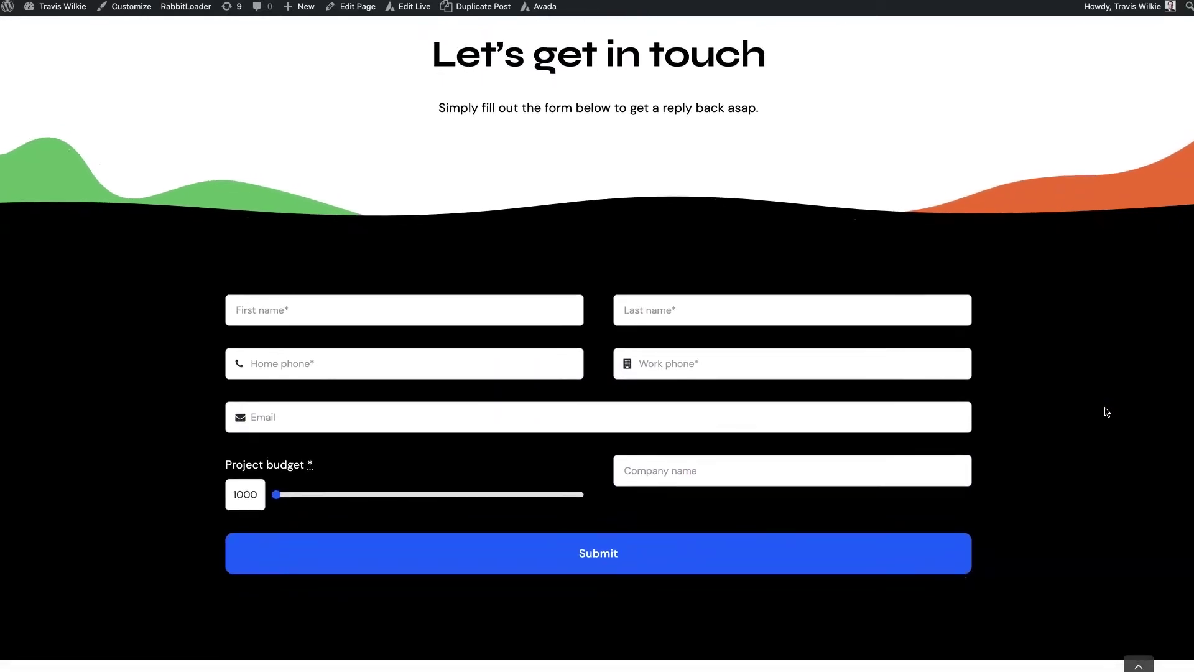
click(952, 198)
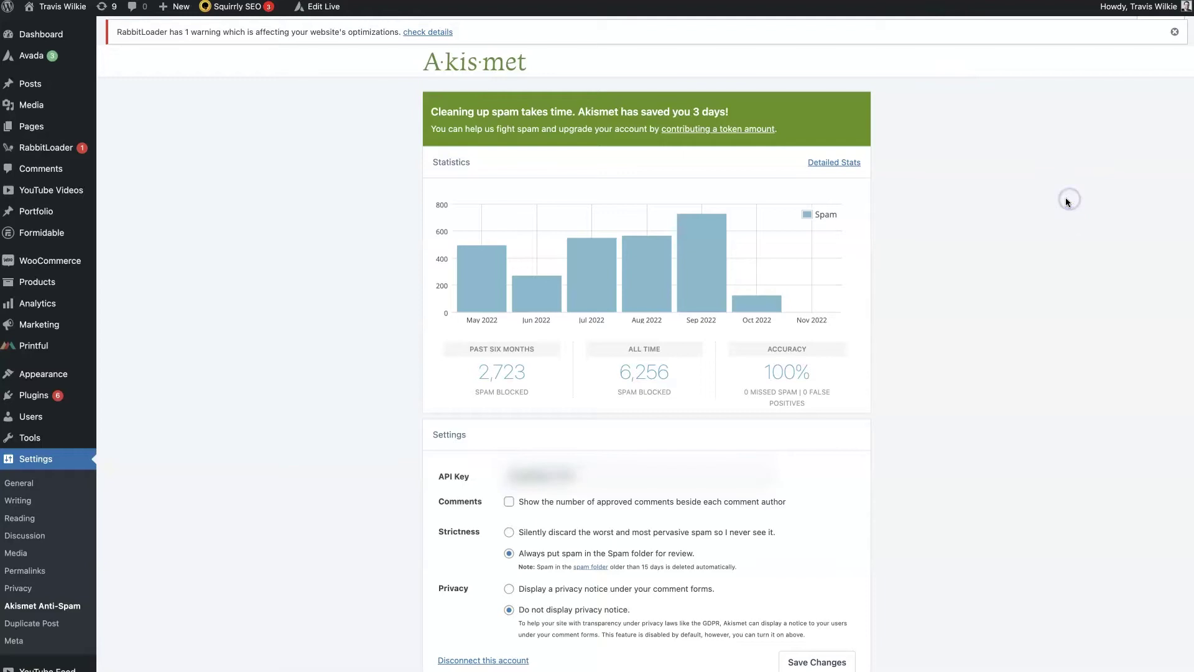
click(938, 259)
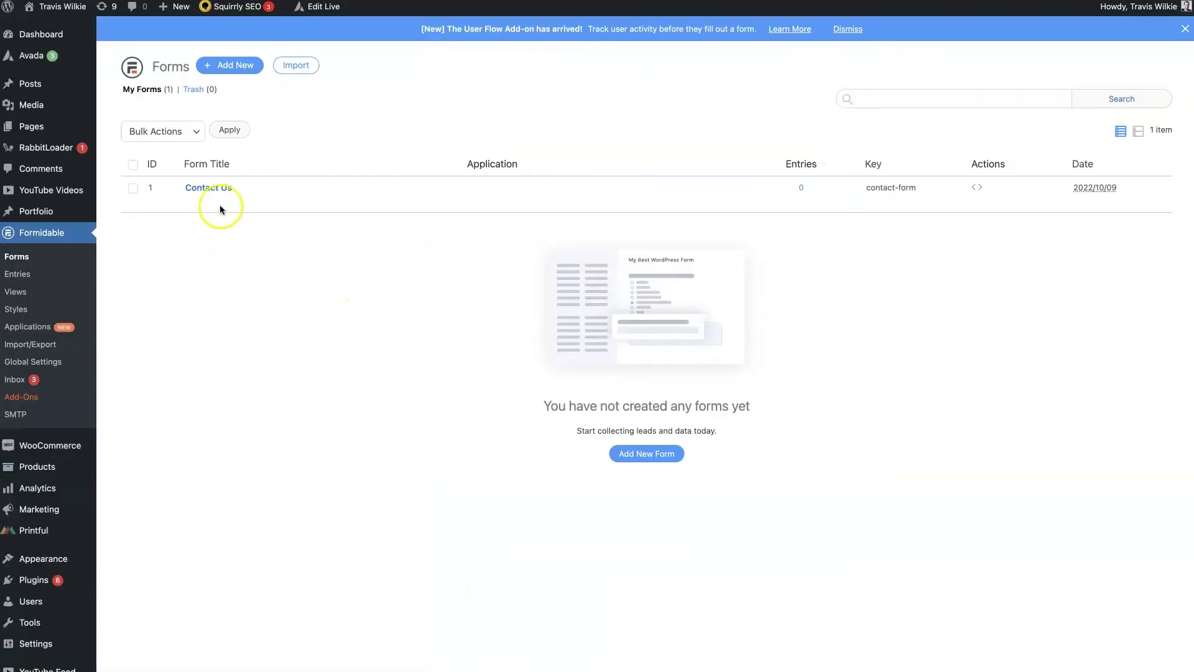
In a new tab of Contact Us settings, set Akismet spam checking to everyone and update.
right_click(229, 201)
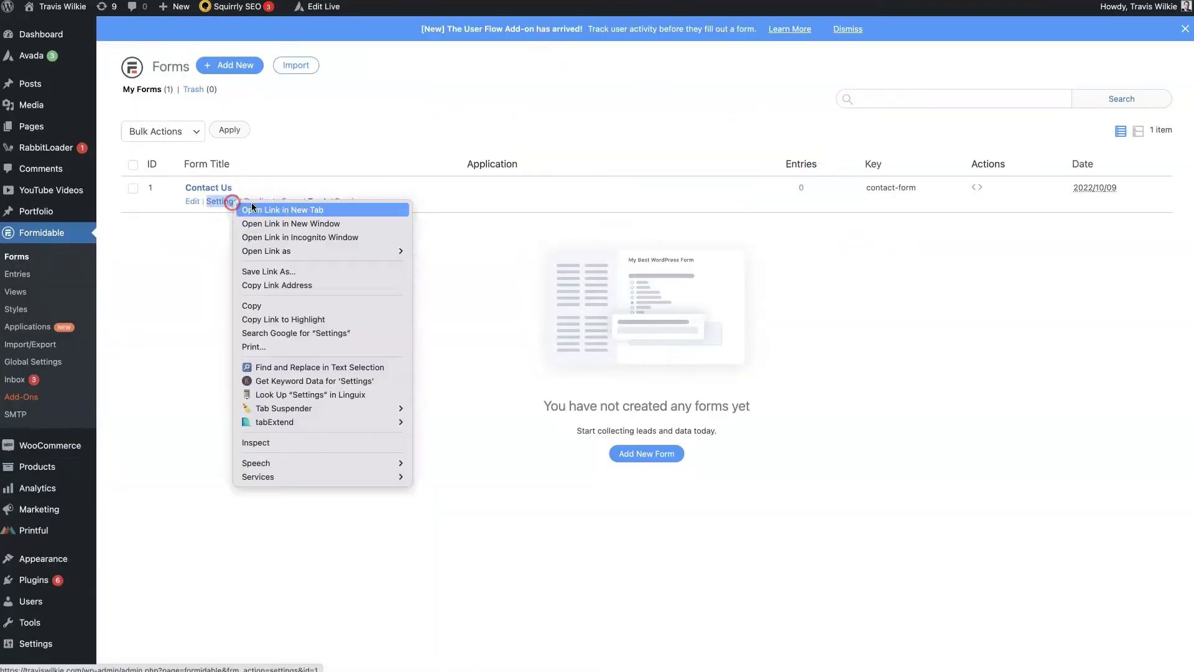
click(295, 211)
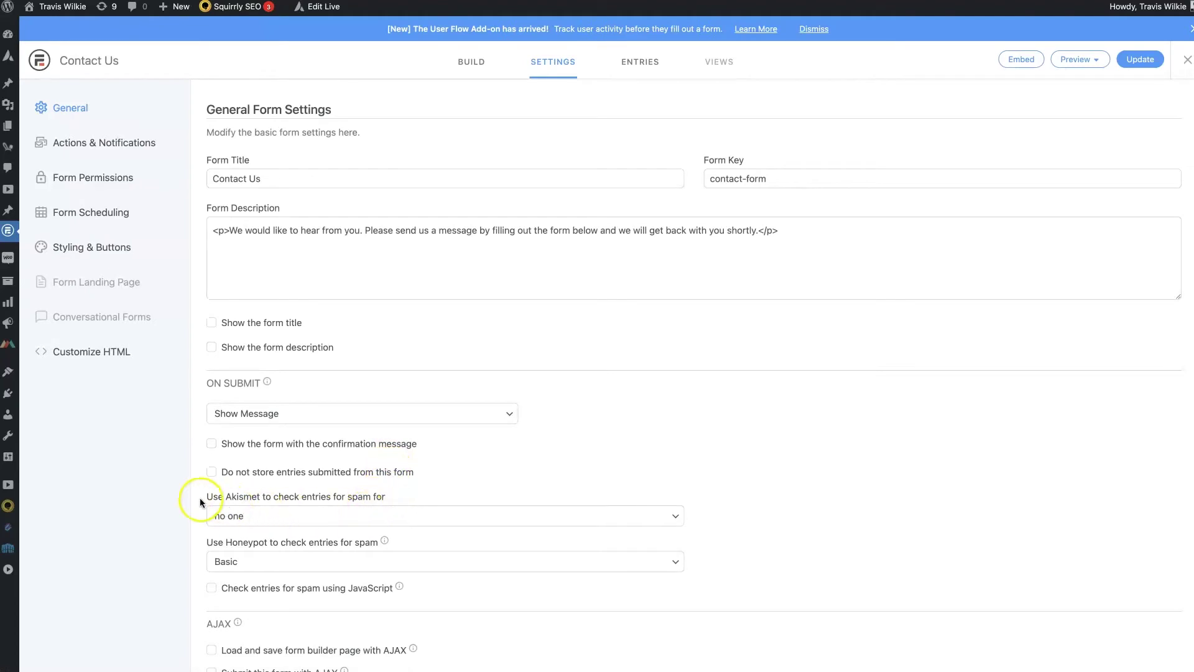
drag(203, 496, 387, 497)
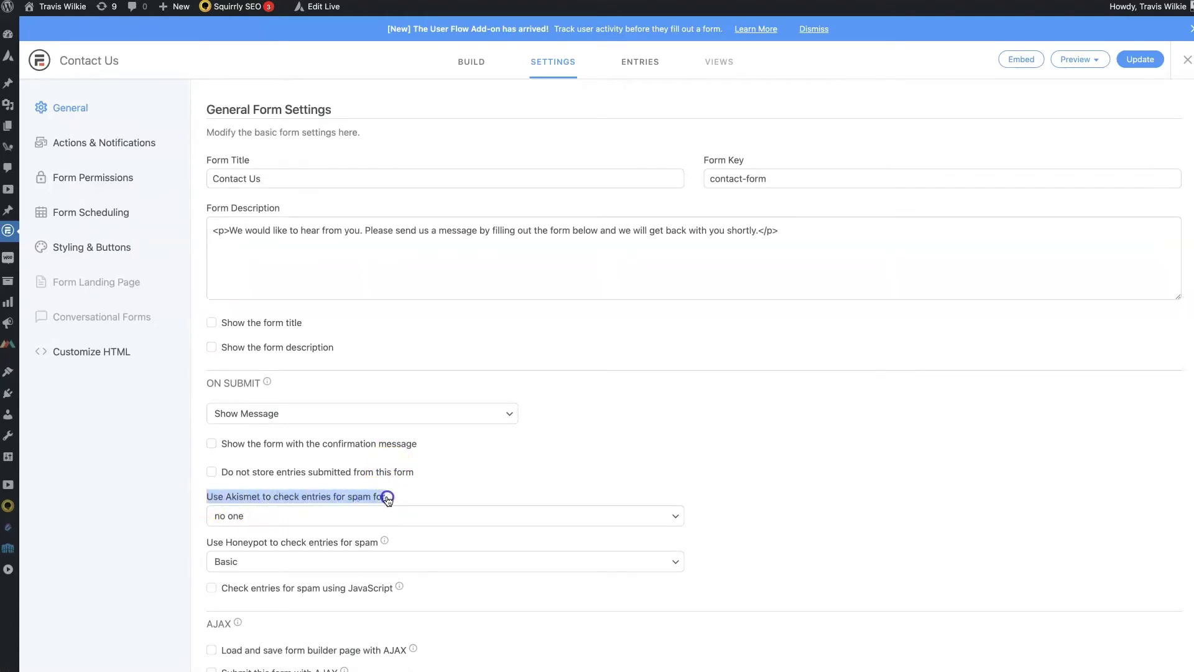
click(294, 522)
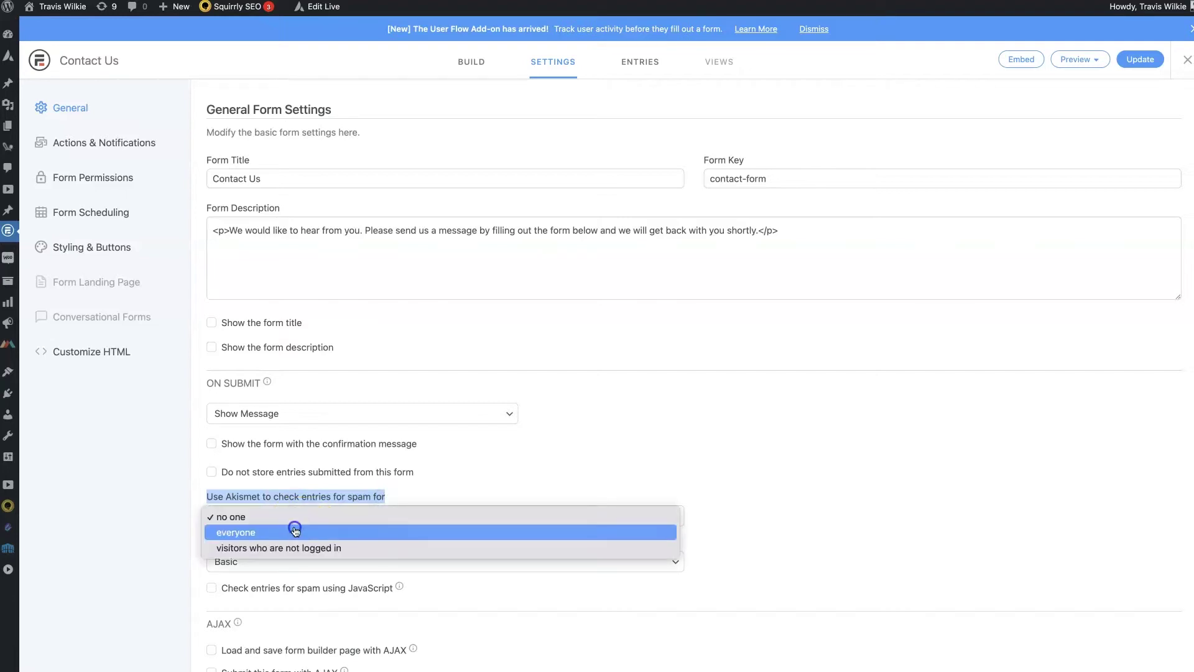
click(295, 530)
click(752, 485)
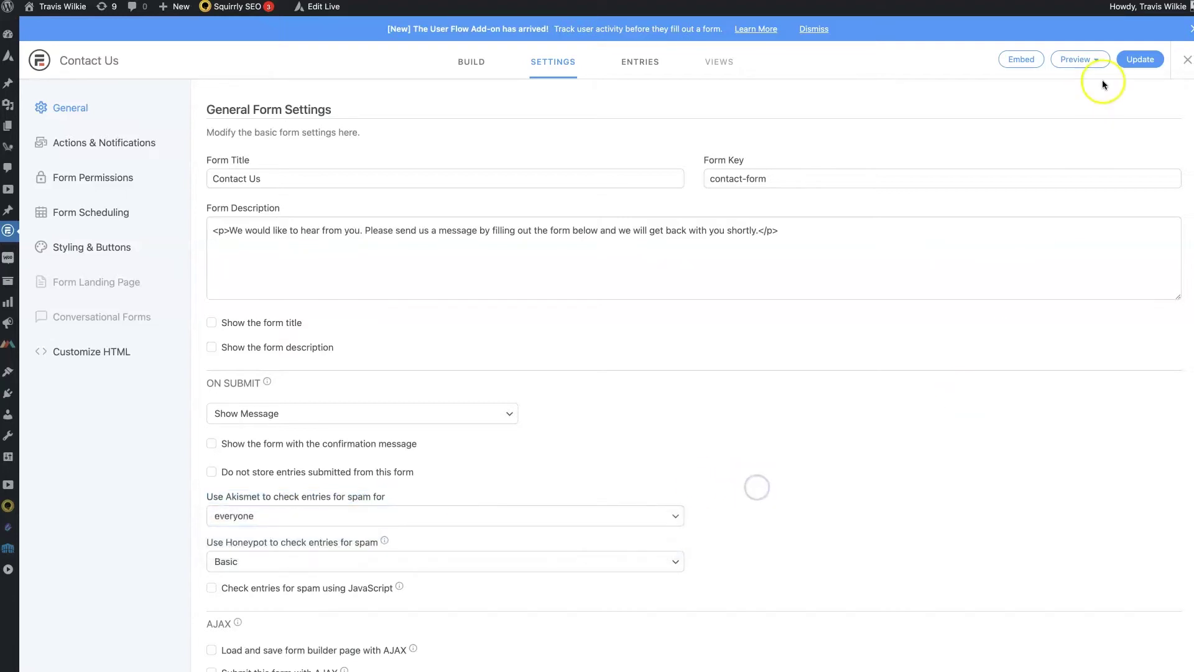
click(1134, 61)
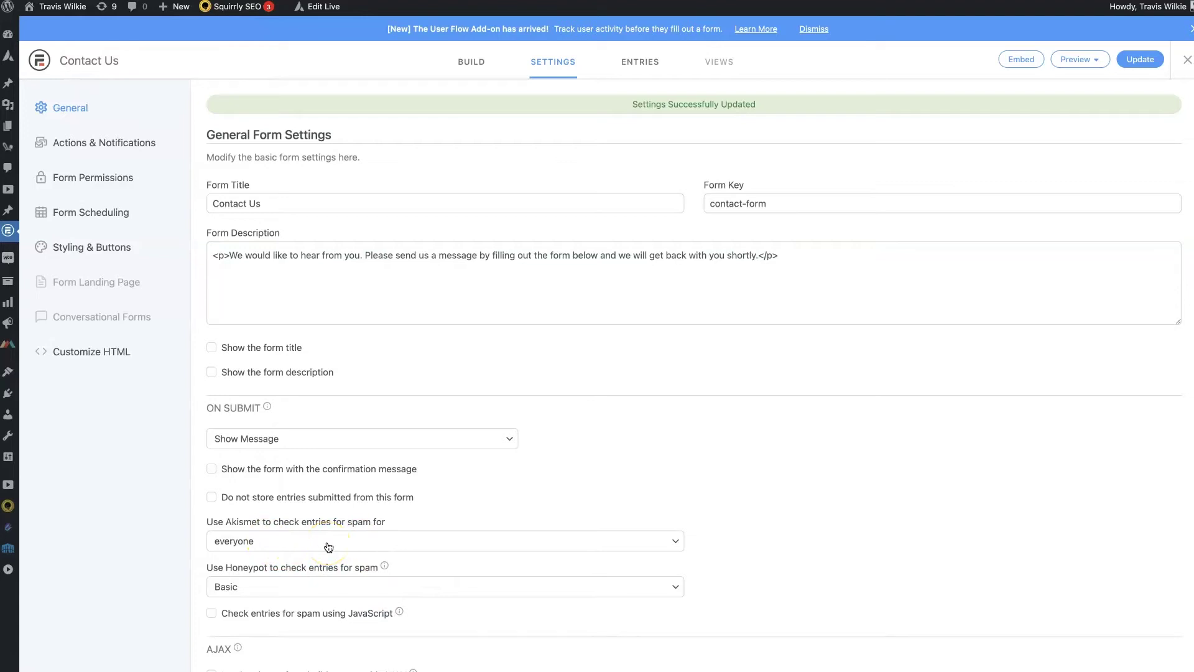
Highlight the Akismet label on the saved Contact Us settings.
drag(222, 524, 257, 524)
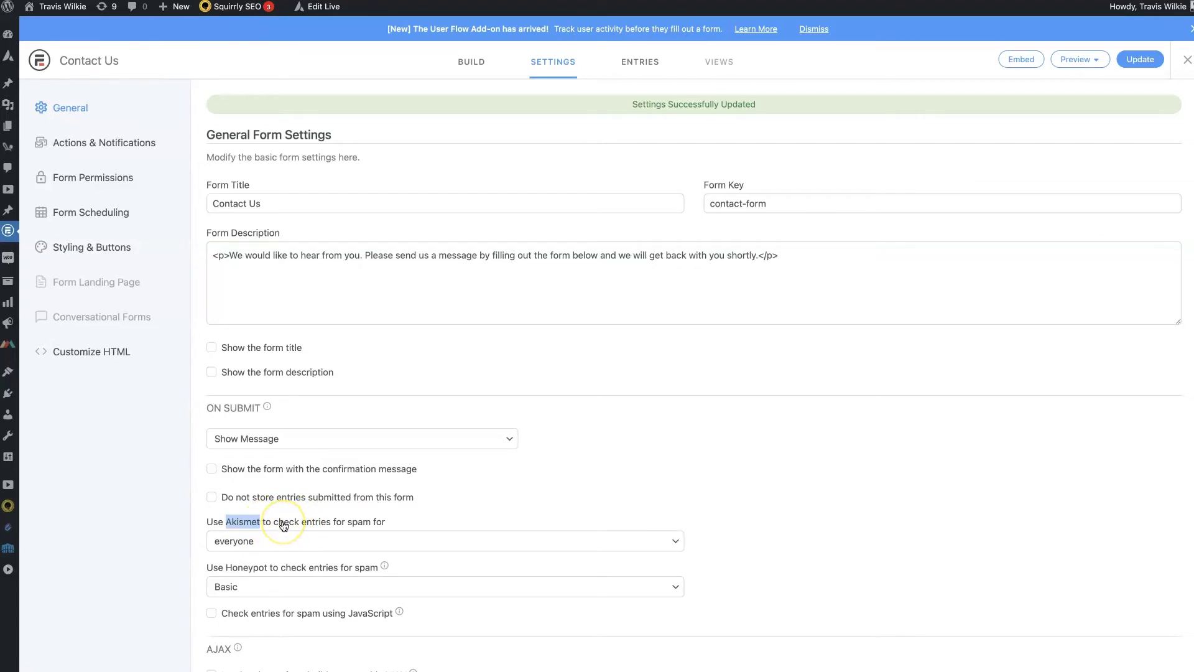
click(283, 525)
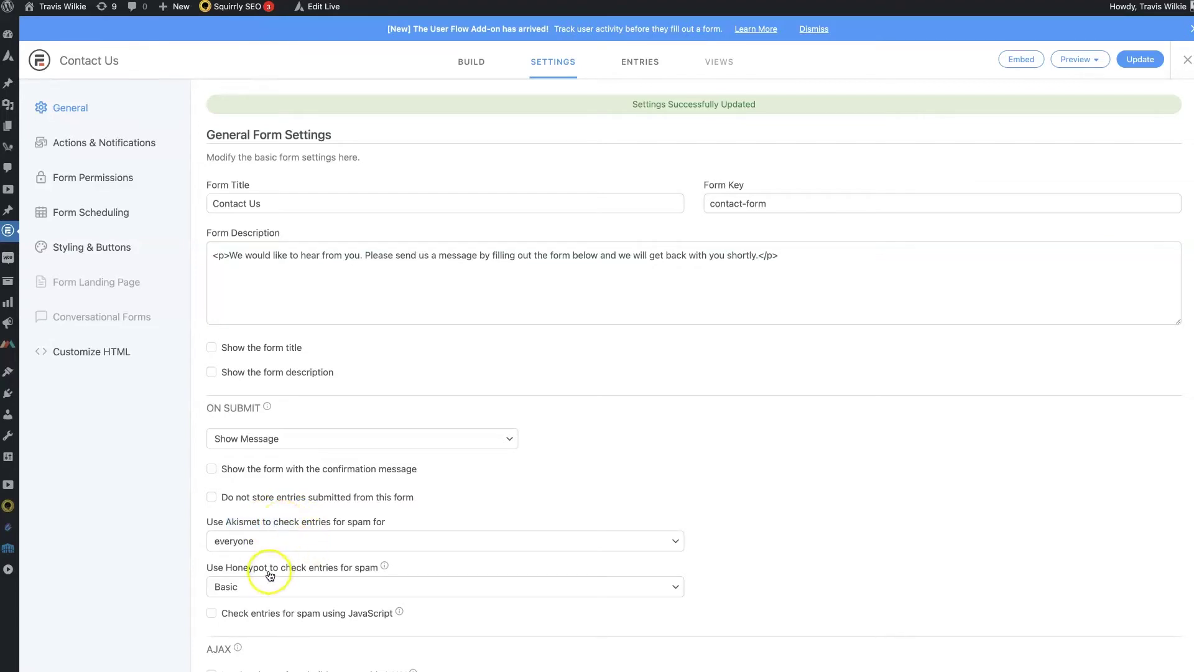
drag(218, 567, 353, 571)
click(361, 572)
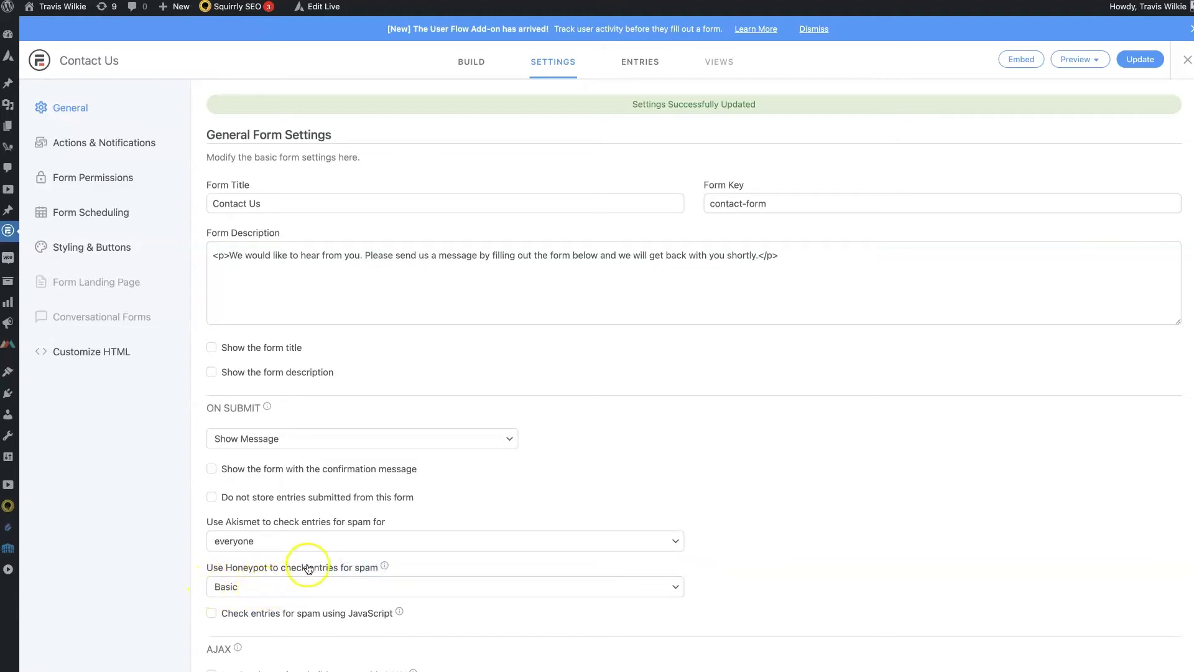
scroll(314, 562, down, 5)
scroll(311, 553, up, 3)
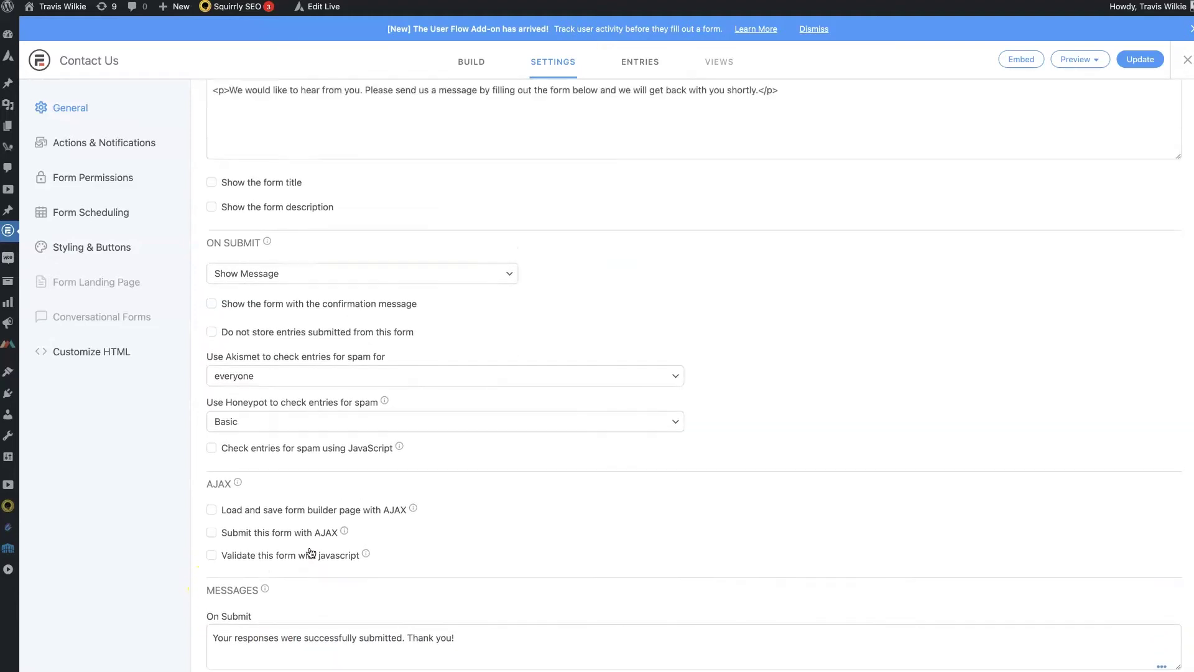
click(304, 439)
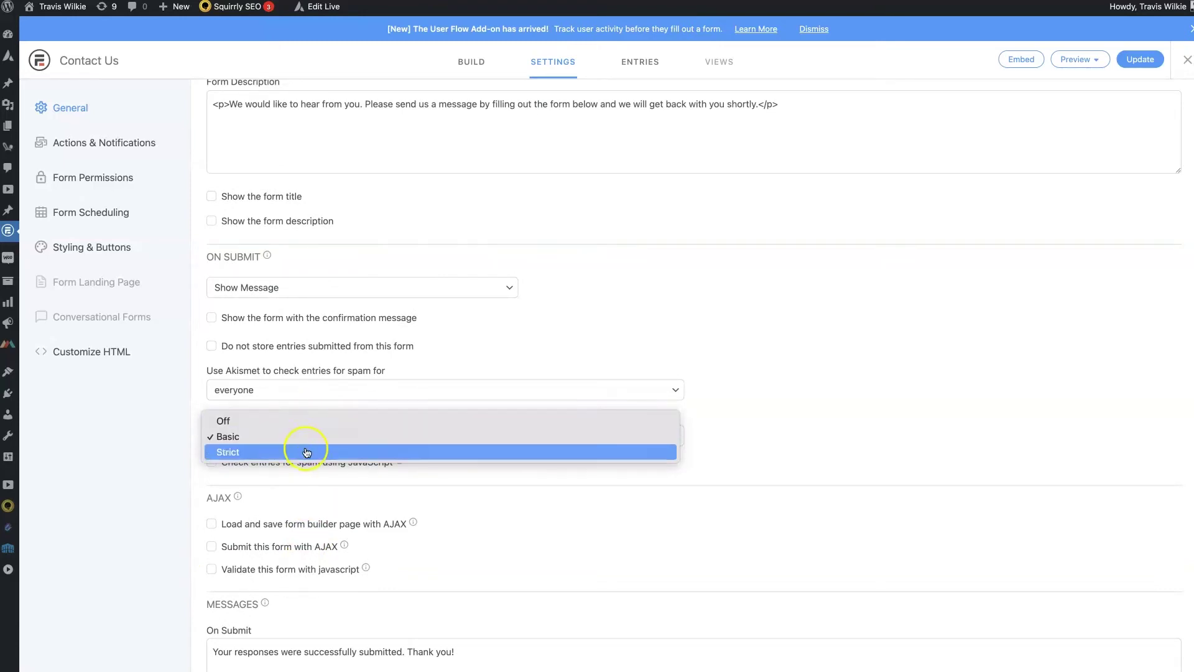
click(304, 435)
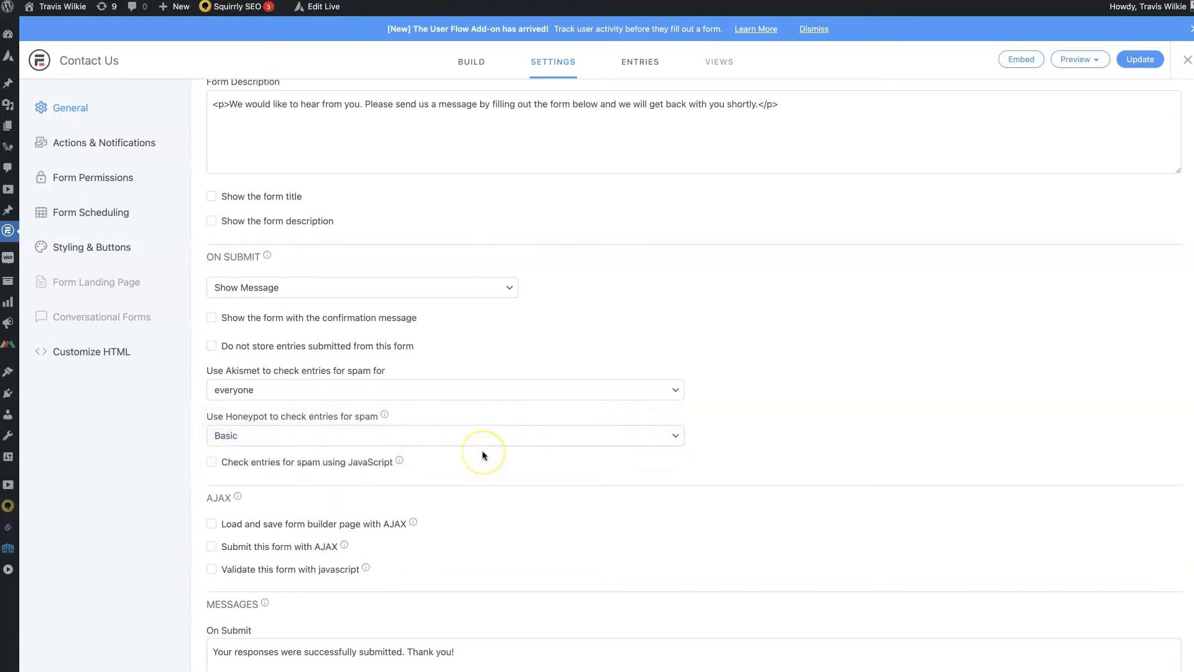
click(355, 425)
Check the Styling & Buttons submit text 'Submit', then return to the Forms list with Contact Us.
click(75, 252)
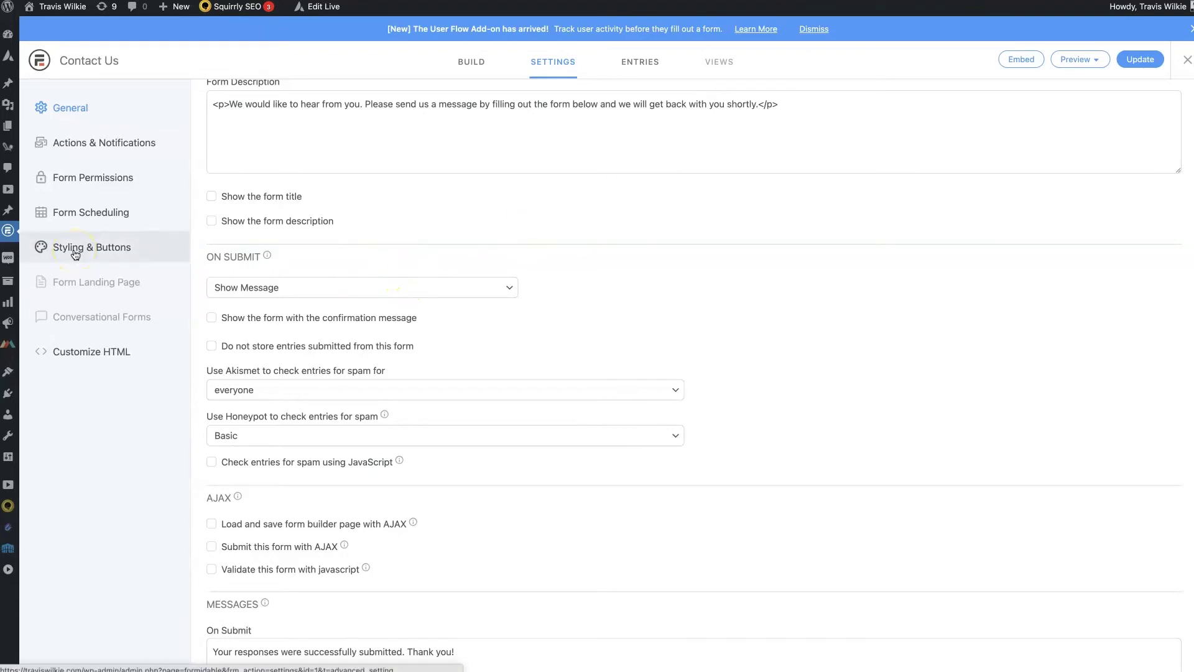
click(77, 252)
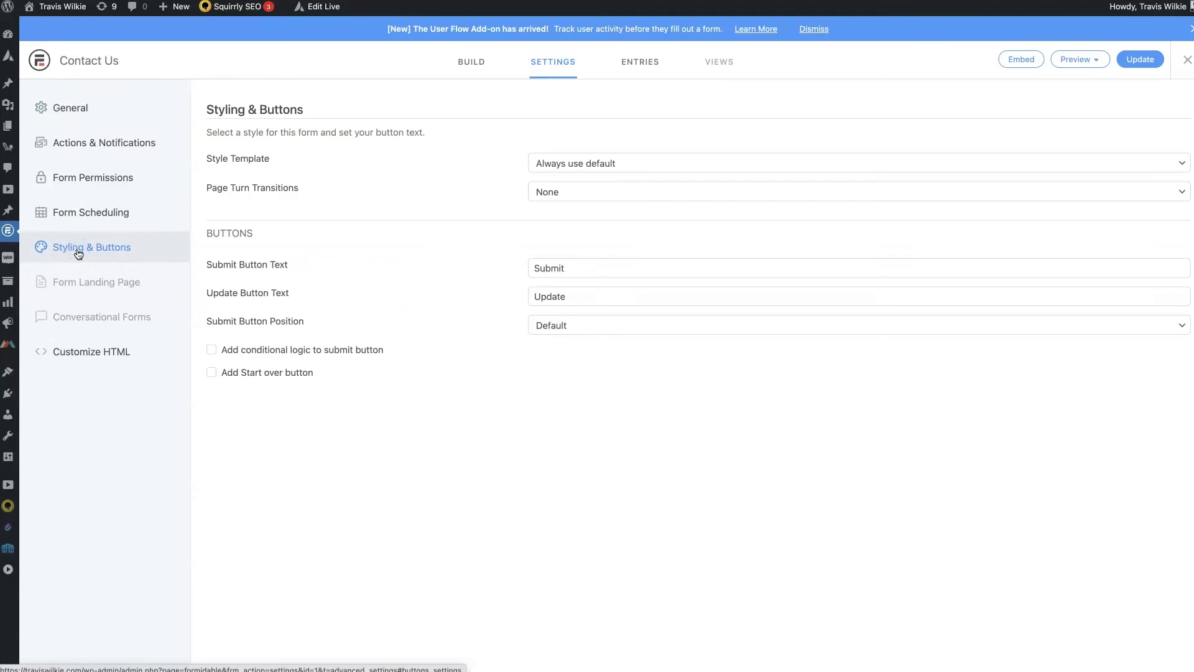
double_click(591, 270)
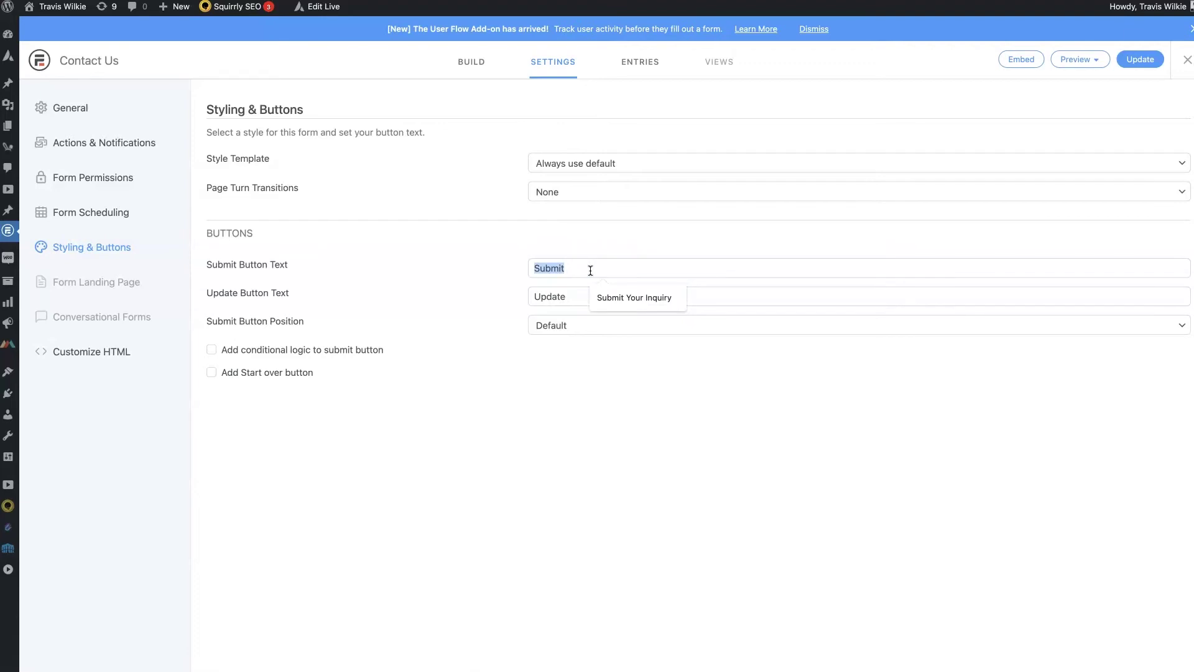
click(650, 184)
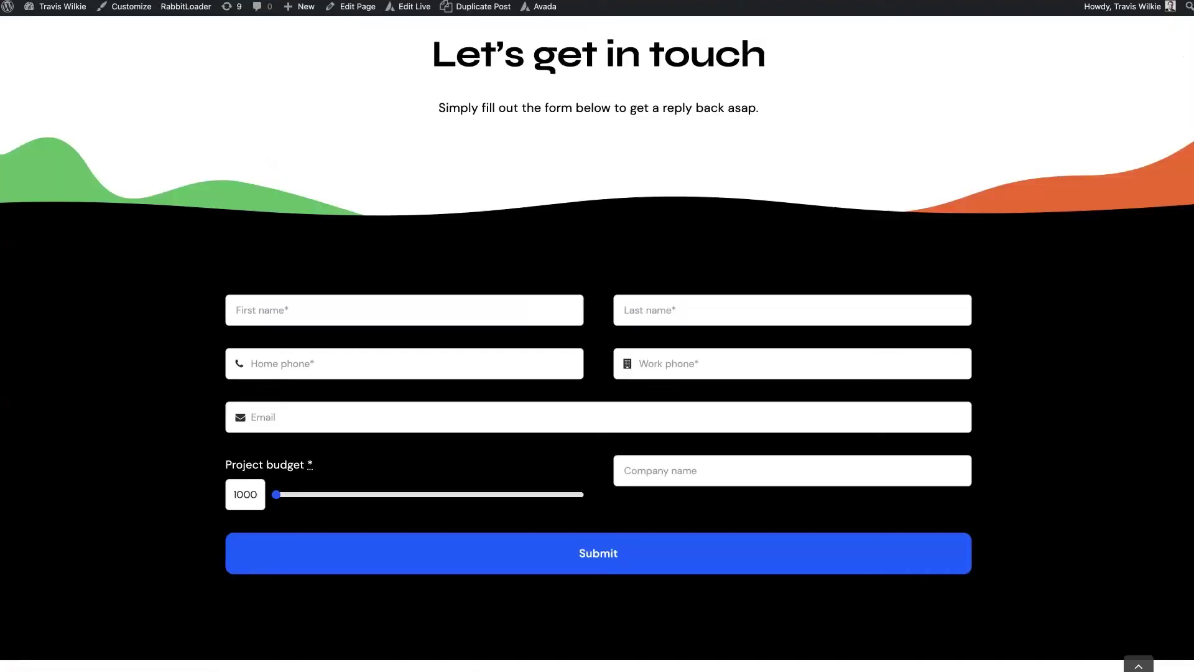
click(629, 293)
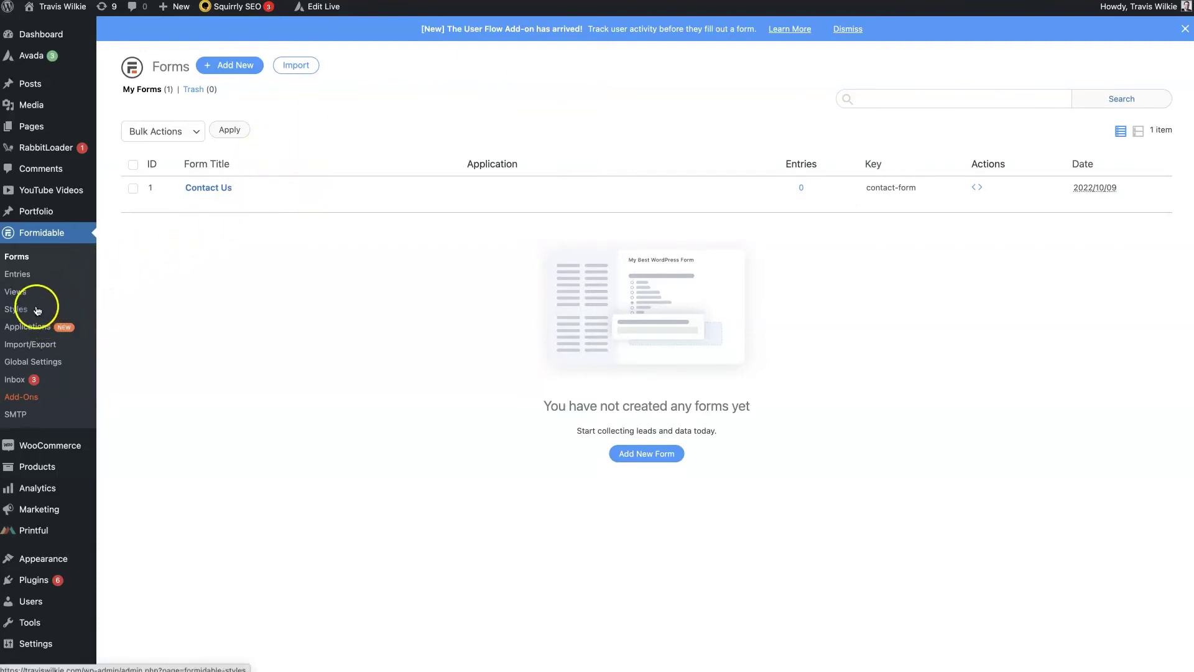
Open Formidable Styles and scroll the default Formidable Style's sample form preview.
right_click(78, 305)
click(115, 310)
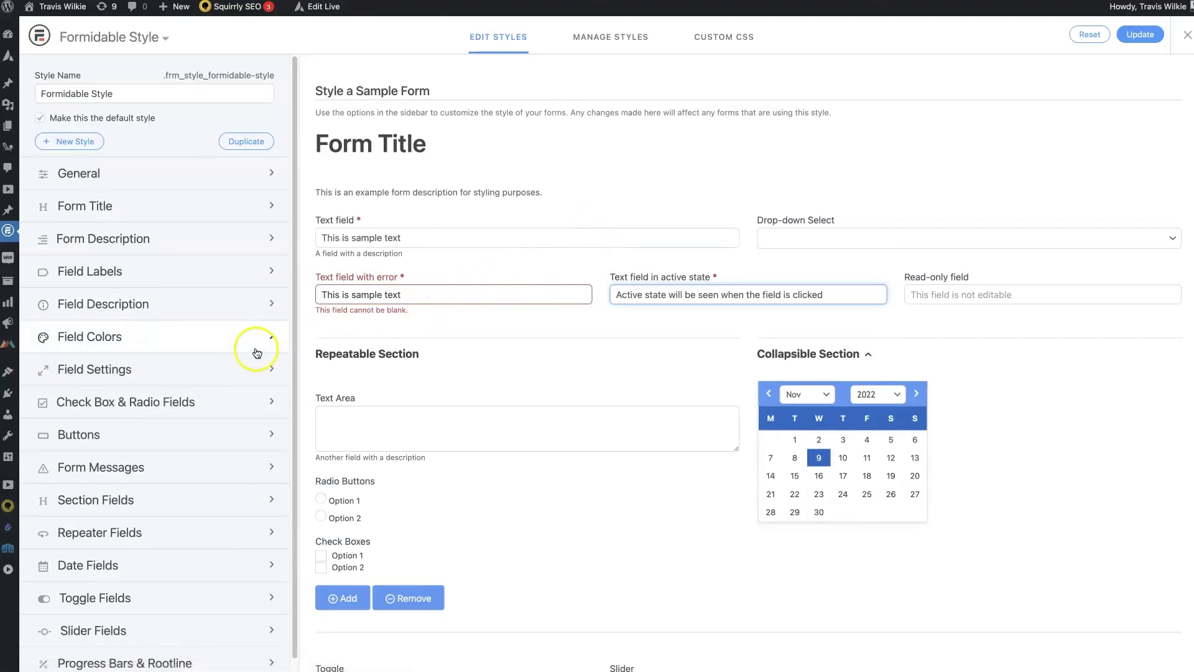
scroll(204, 457, down, 1)
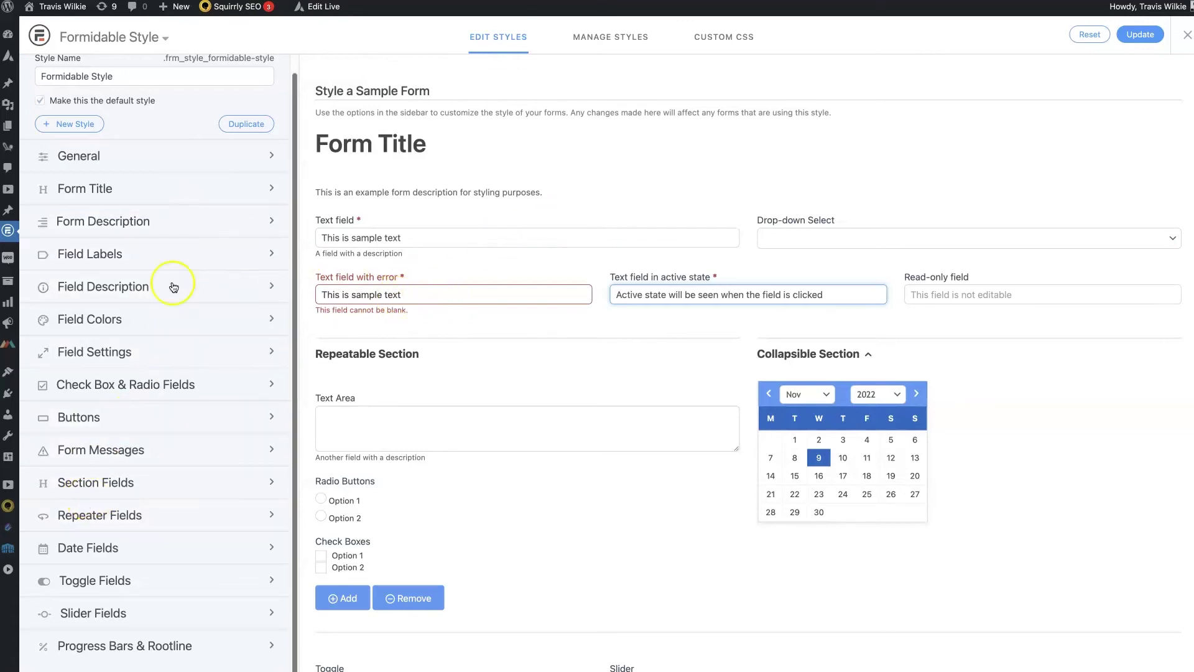
In Field Settings, change the default style's field Height from 32px to 42px and update.
click(166, 348)
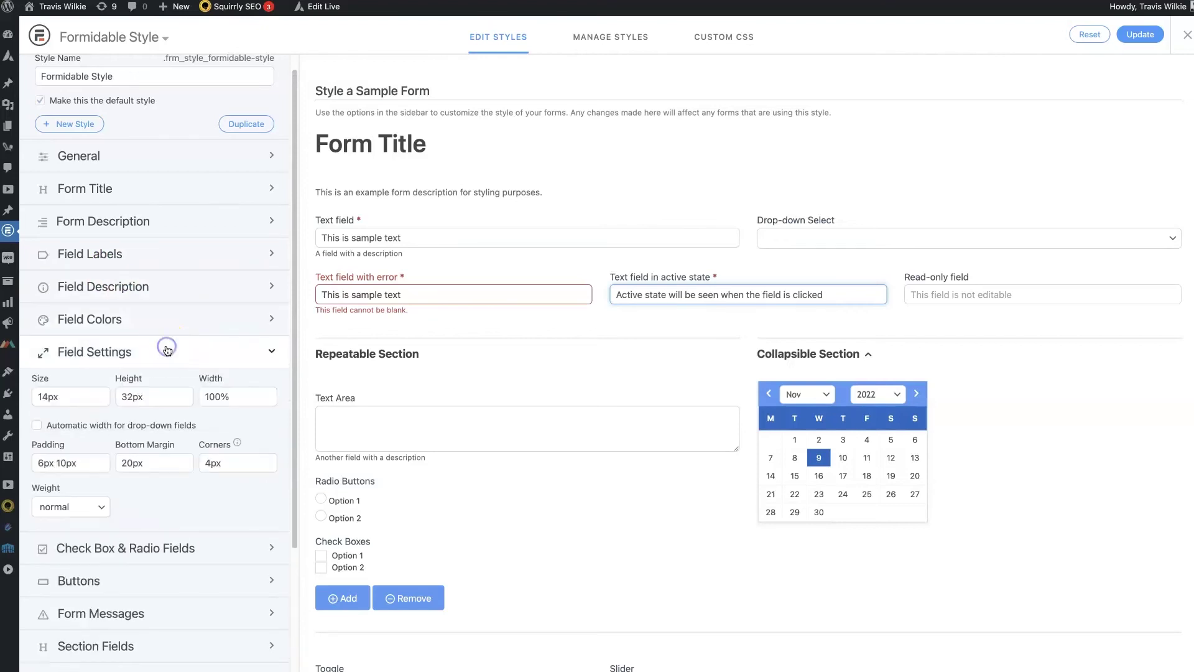
click(120, 397)
drag(121, 397, 113, 398)
text(5)
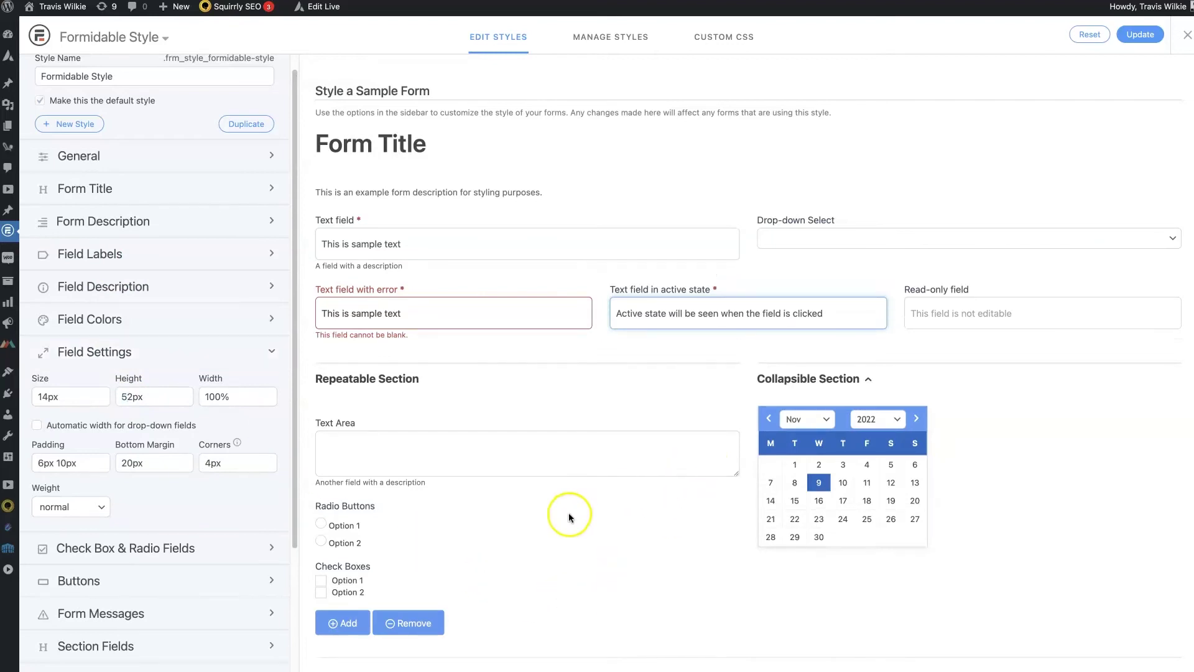
click(122, 396)
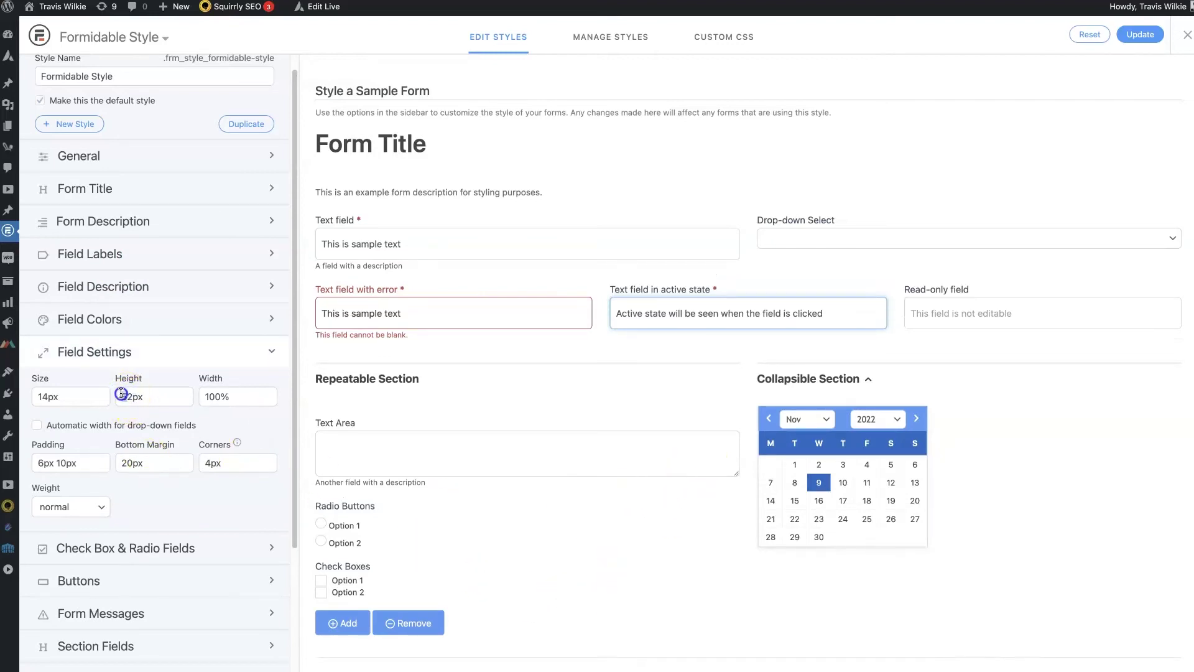
key(BackSpace)
text(4)
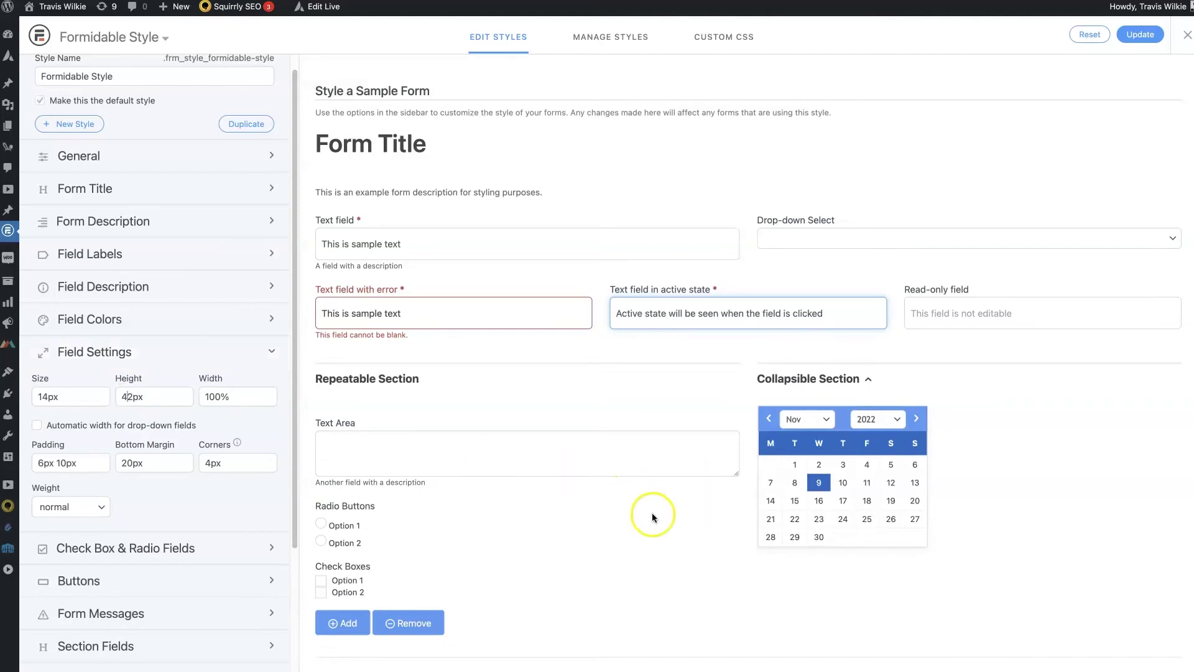
click(1140, 34)
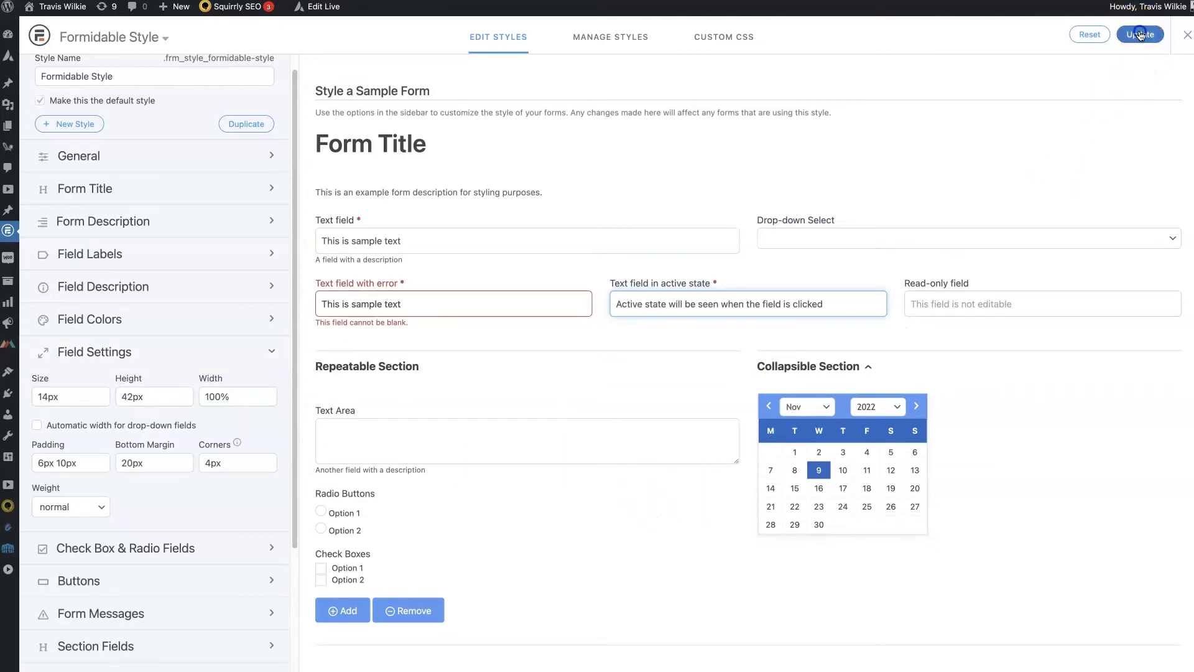
click(952, 359)
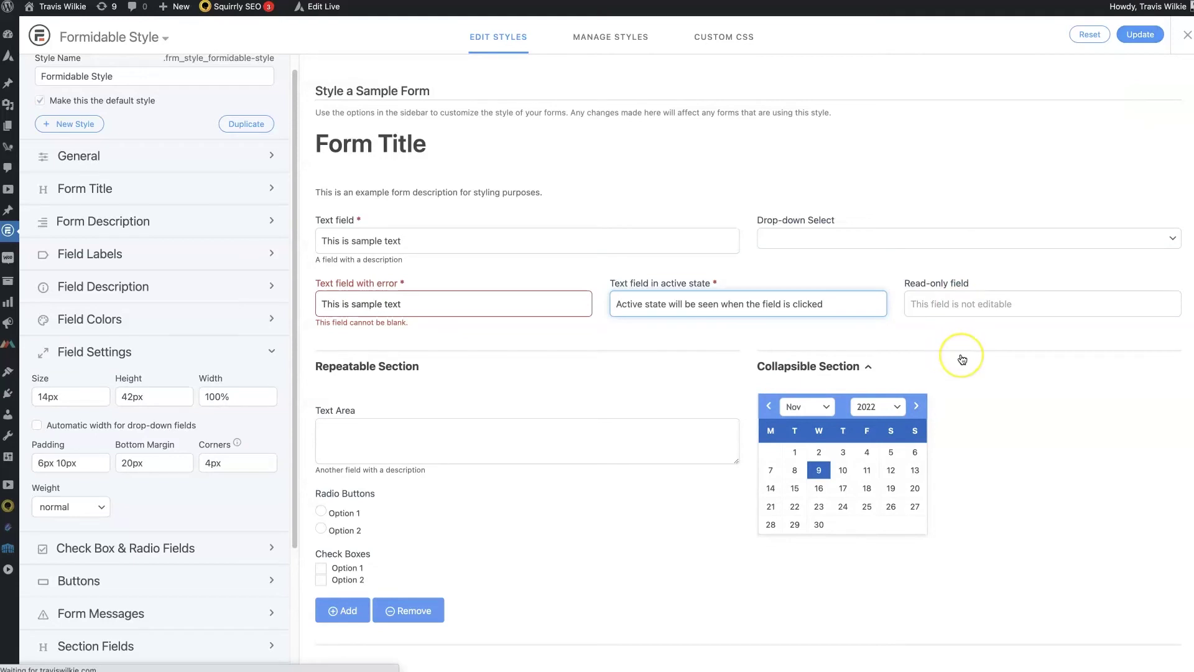
click(753, 293)
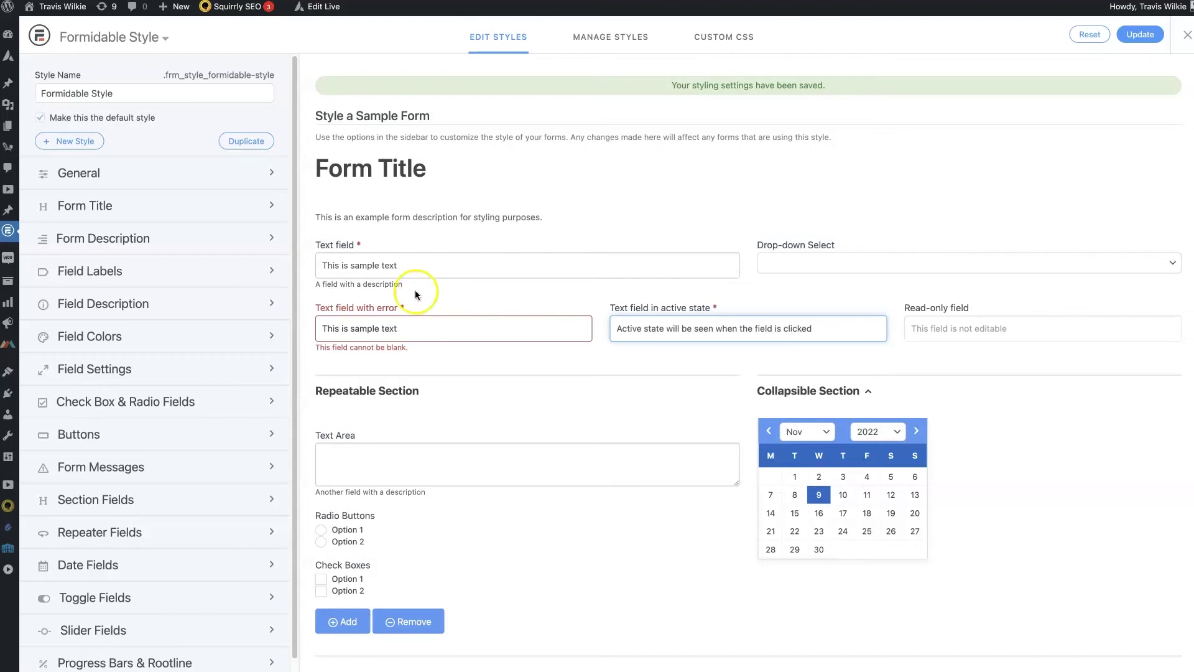
Scroll the Styles page to check the 'Your styling settings have been saved' notice.
scroll(267, 436, down, 1)
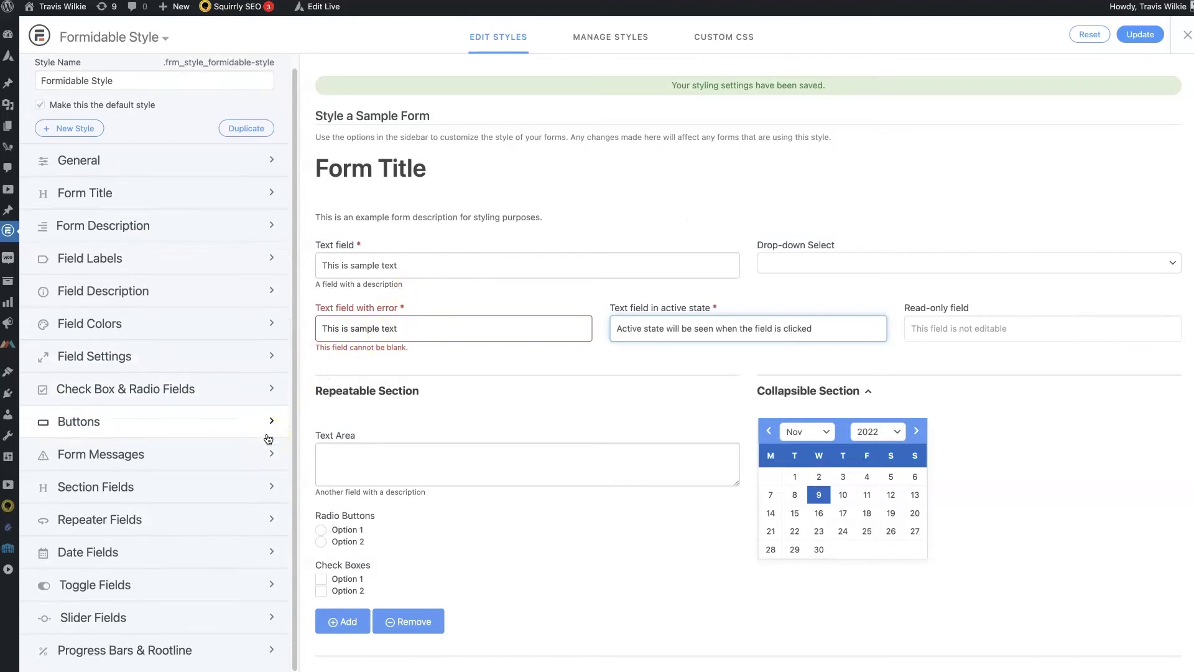
scroll(268, 439, up, 1)
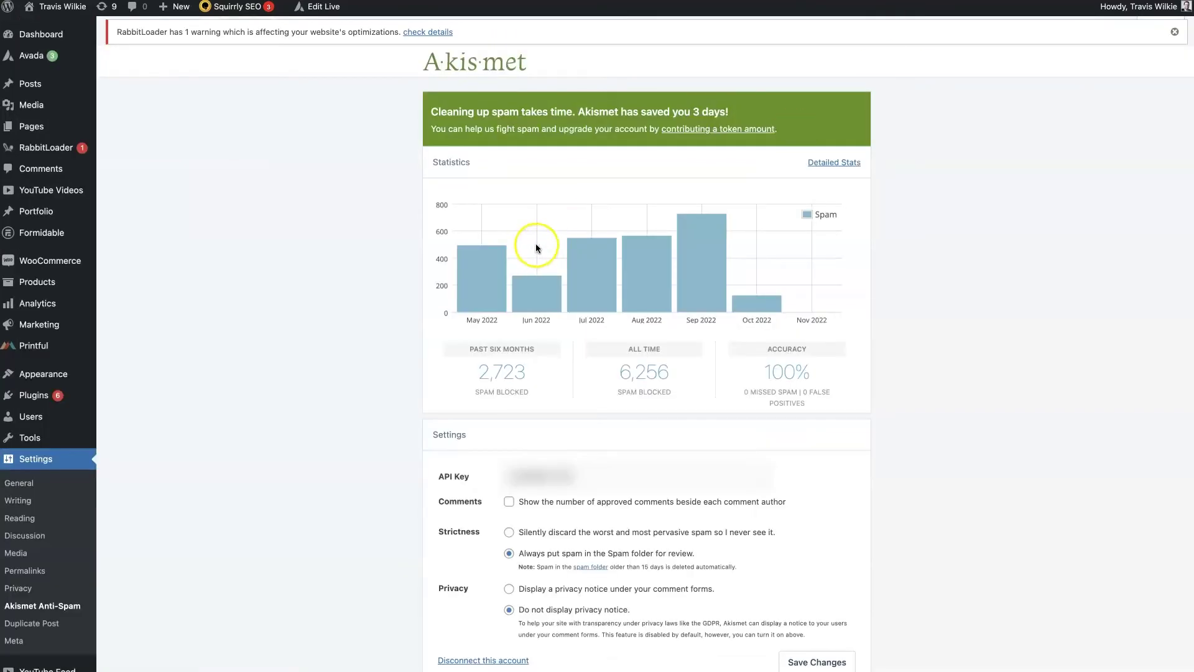
drag(420, 68, 610, 64)
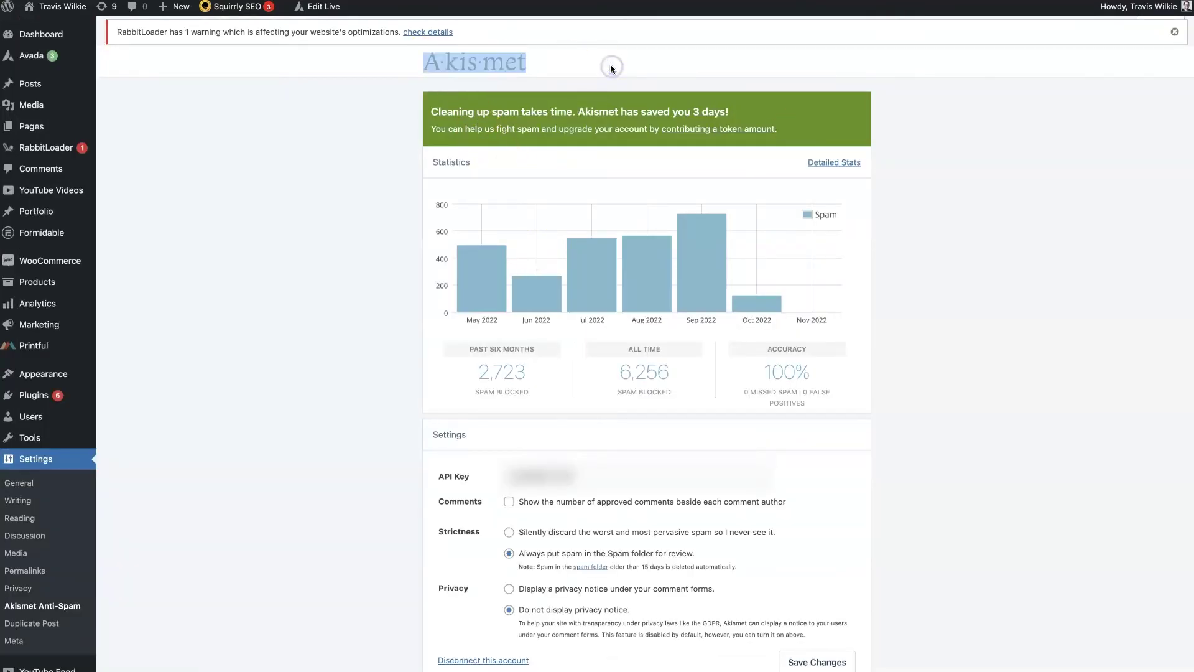
click(610, 65)
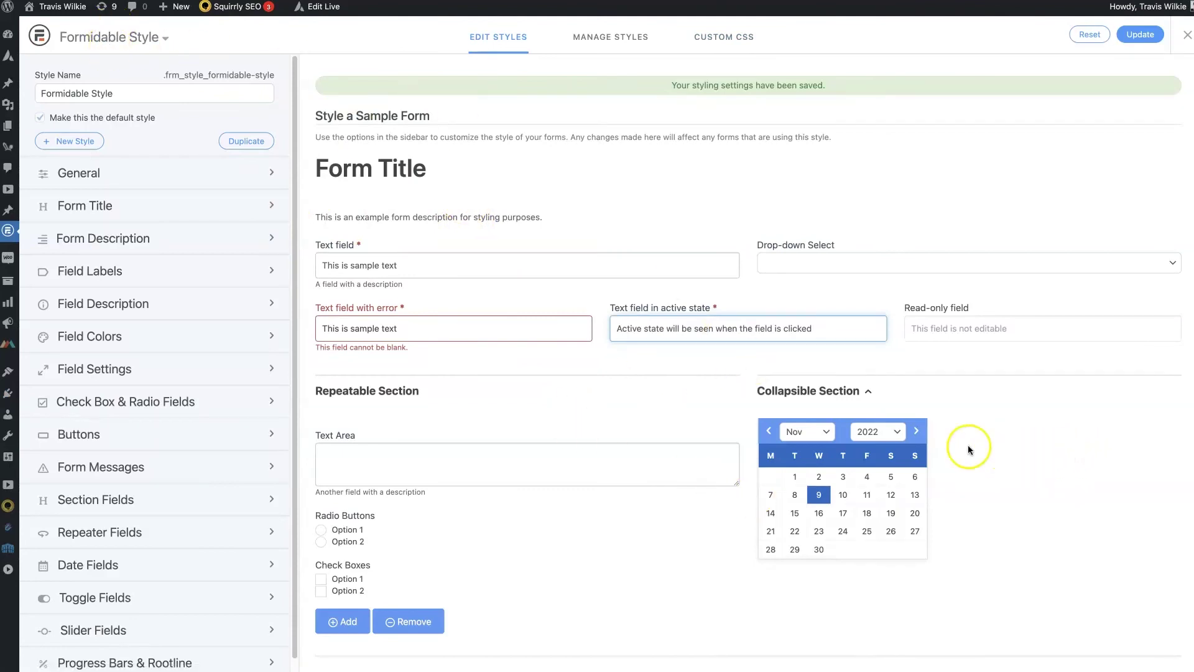
Review the Contact Us Styling & Buttons settings with the default style and Submit button text.
right_click(1022, 477)
click(1088, 449)
scroll(673, 557, down, 1)
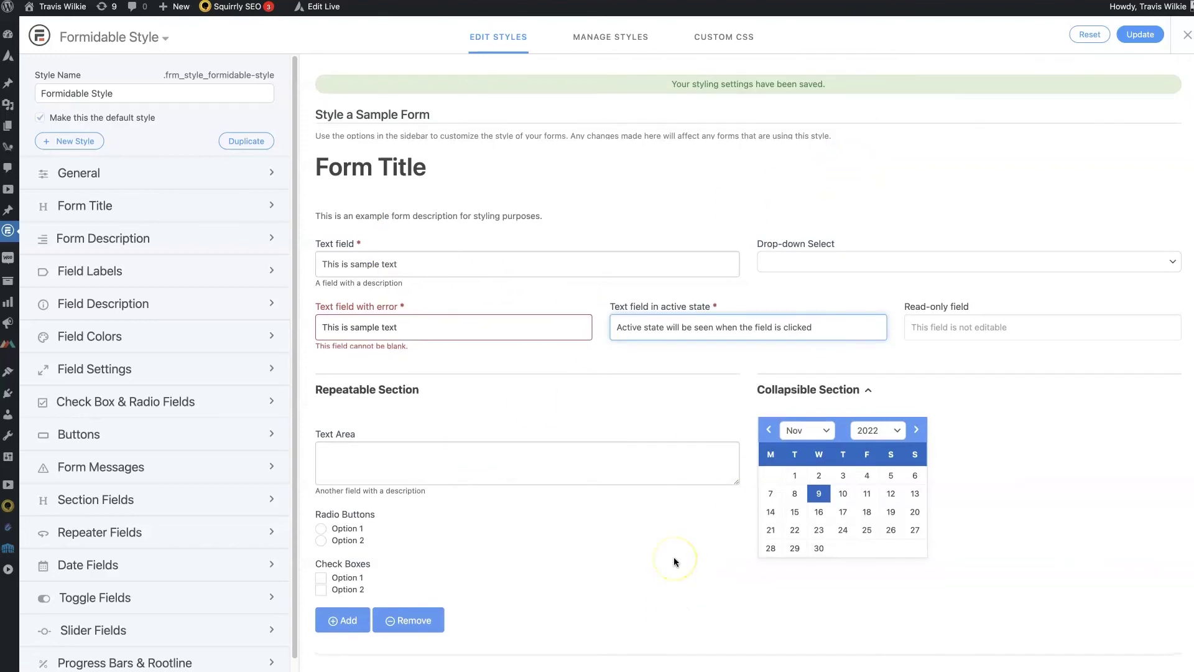
scroll(674, 557, up, 1)
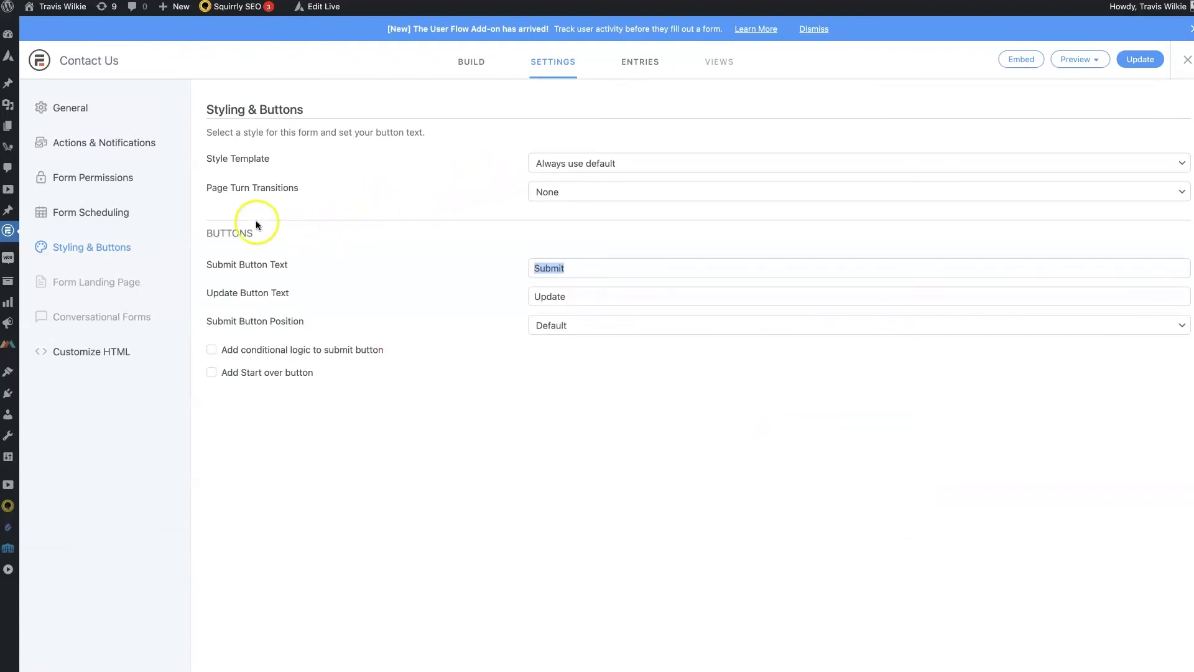
Open the Contact Us General settings and confirm Akismet spam checking stays set to everyone.
click(98, 110)
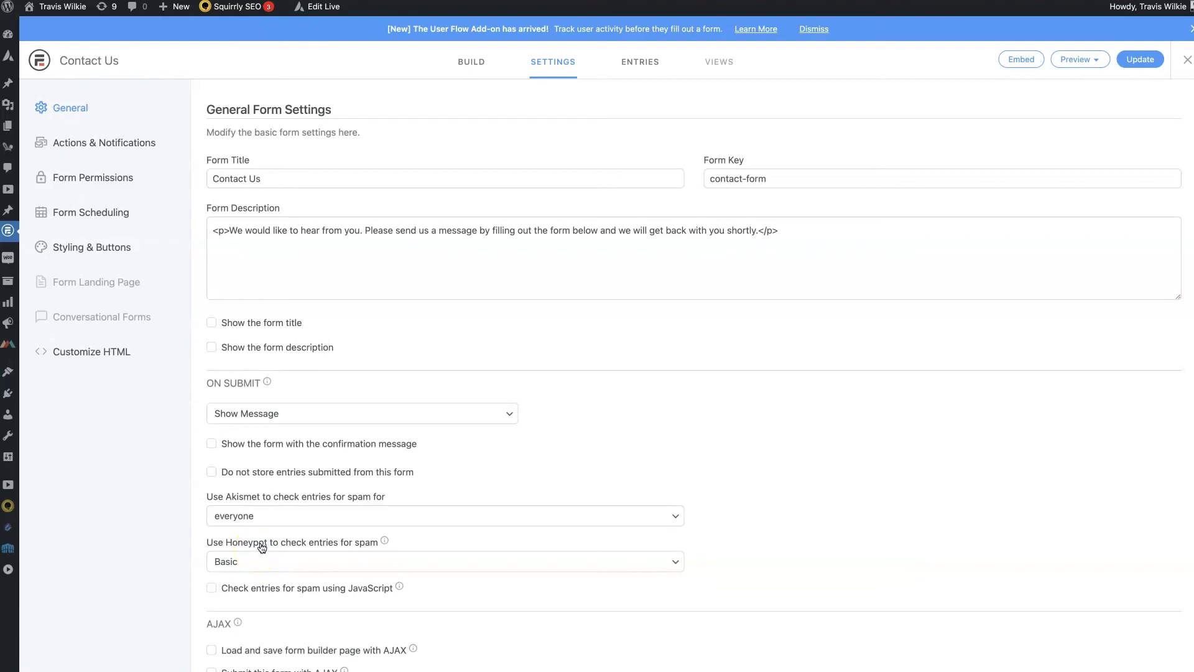
click(281, 520)
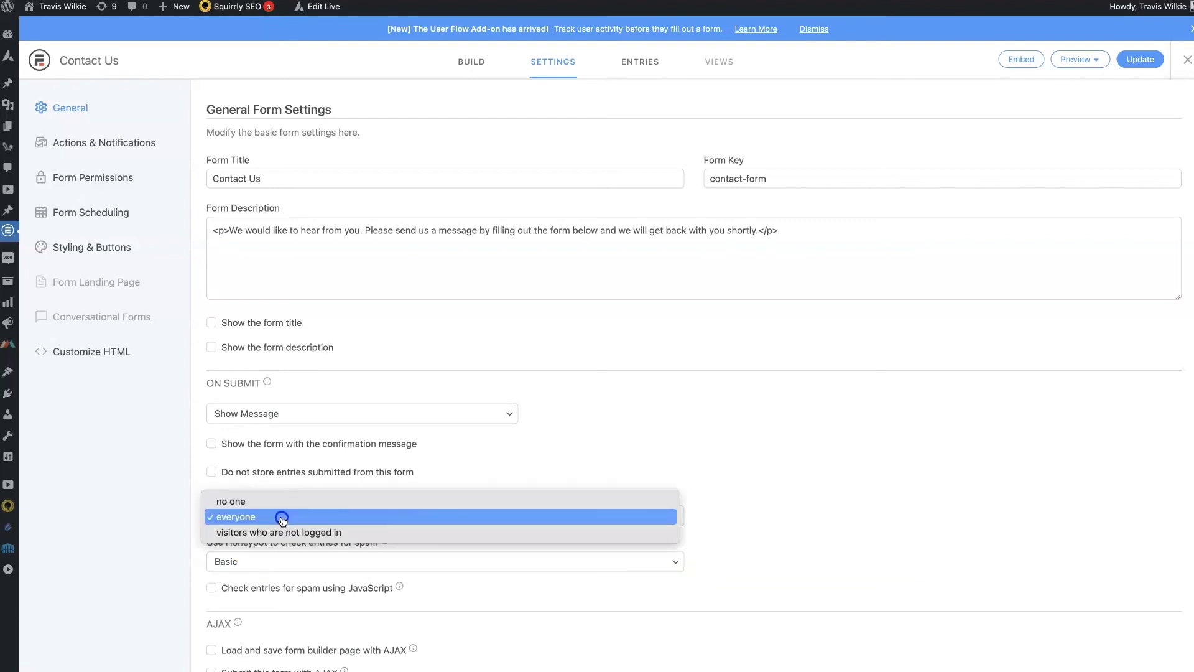
click(283, 522)
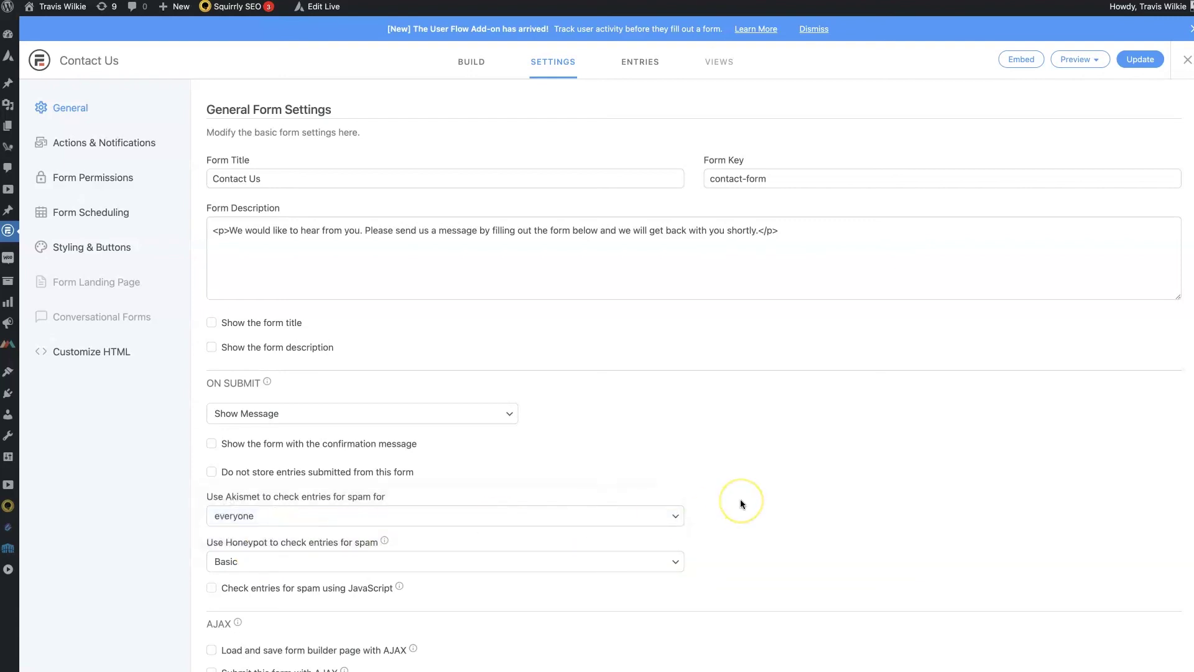